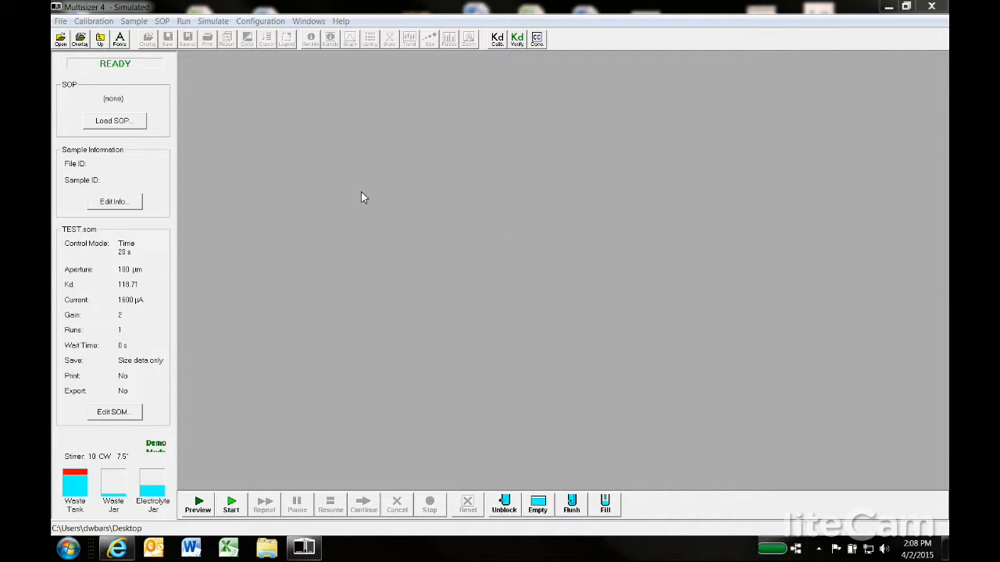
Step: Start a new SOM in the creation wizard with the description "10um Demo" and the 100 µm aperture
click(161, 22)
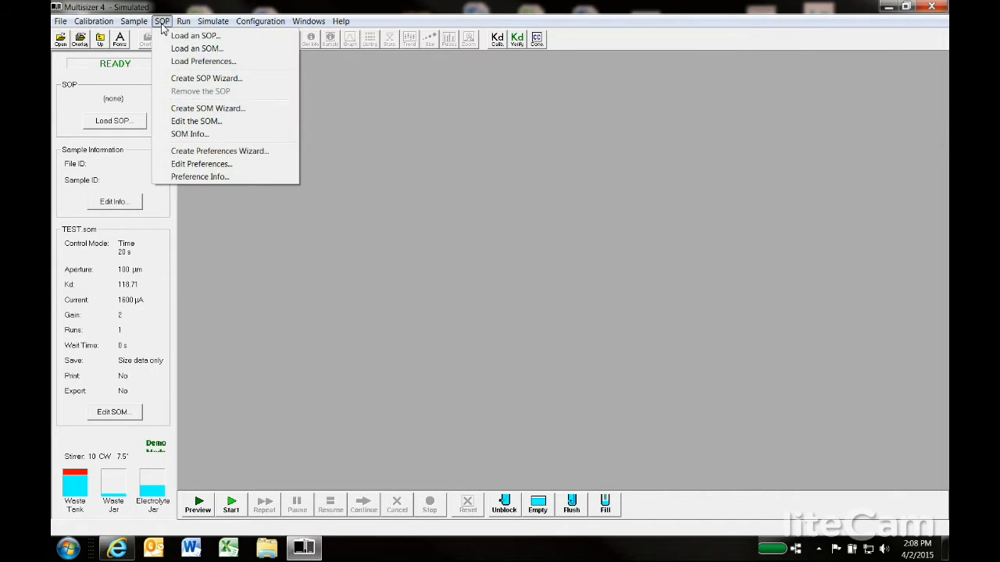
click(188, 110)
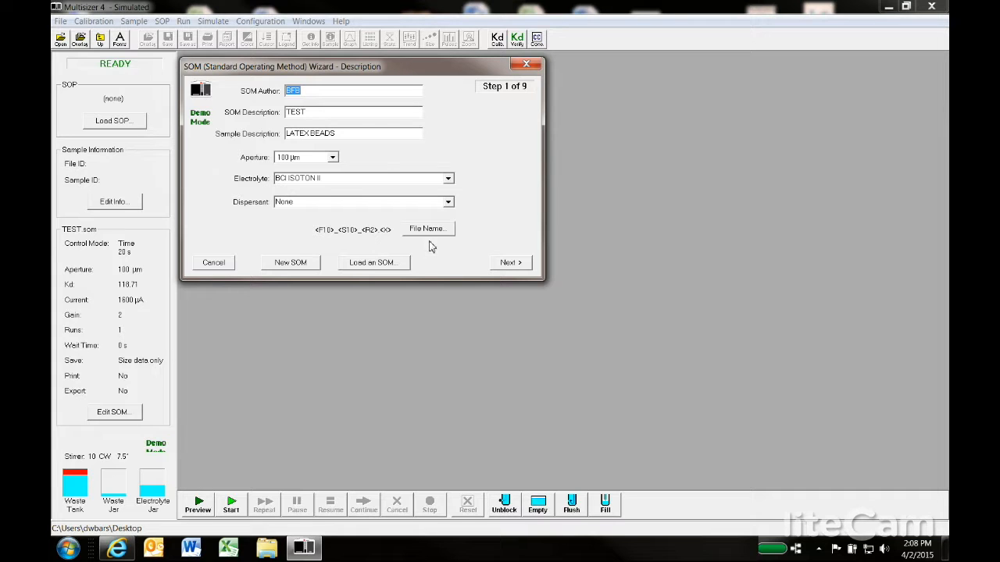
drag(313, 112, 280, 115)
text(10um Demo)
click(332, 159)
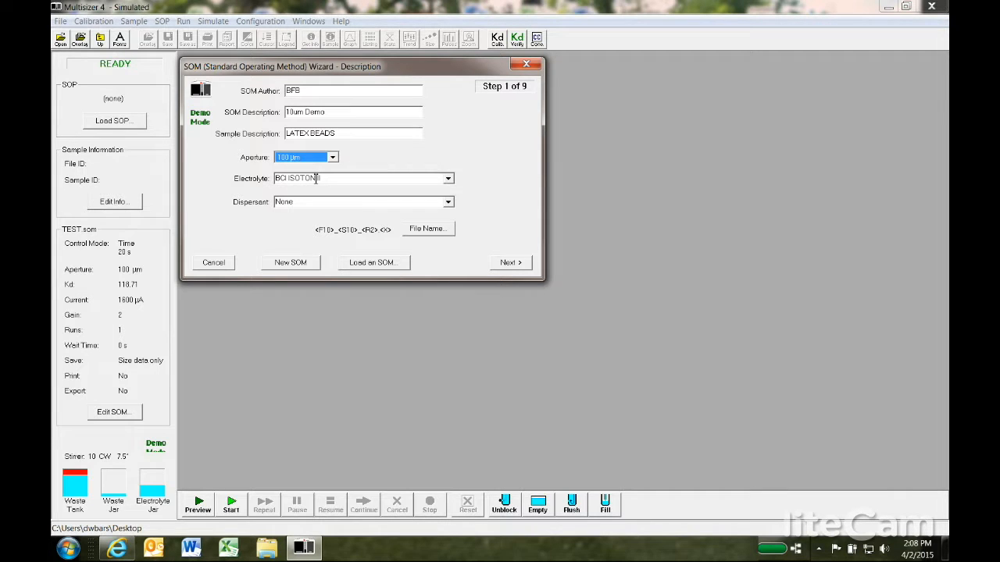
click(509, 263)
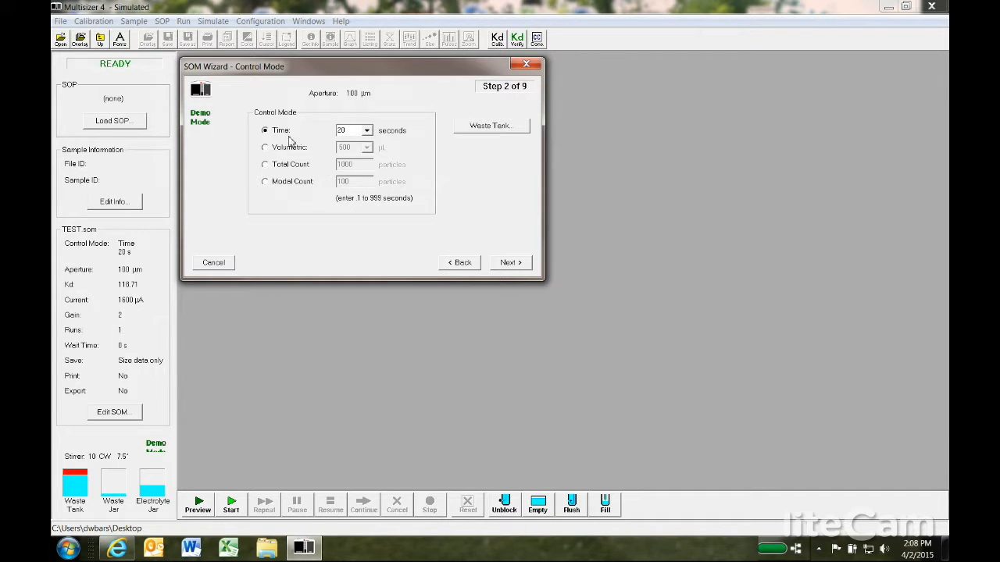
Step: Accept the existing control mode, run, stirrer, threshold, pulse-to-size, concentration and blockage settings to reach the SOM summary
click(507, 267)
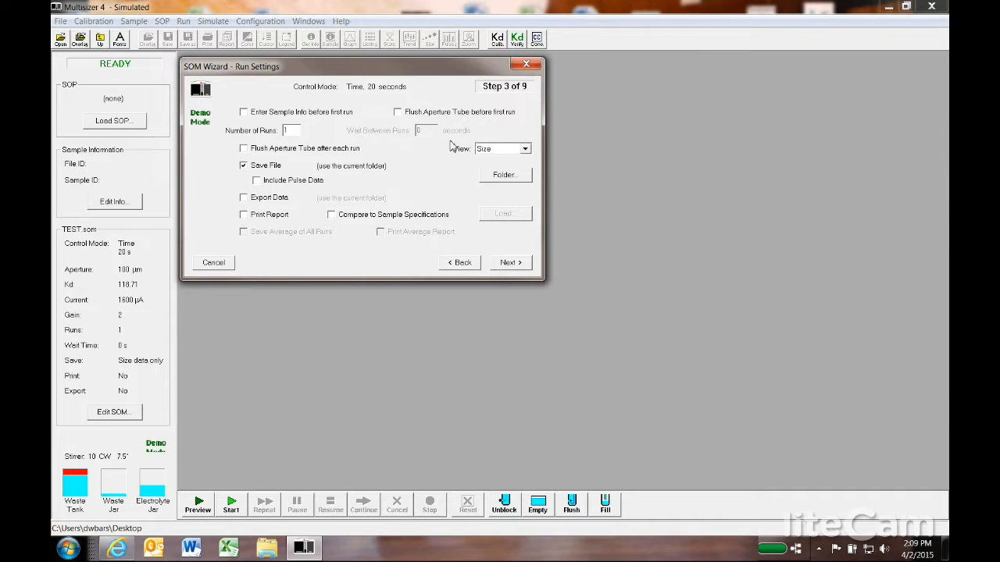
click(509, 264)
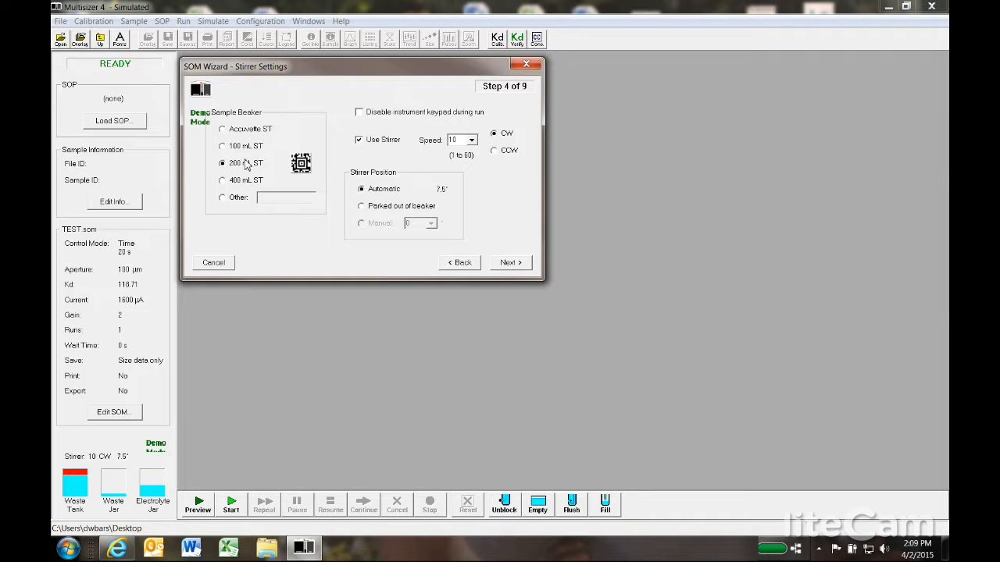
click(511, 264)
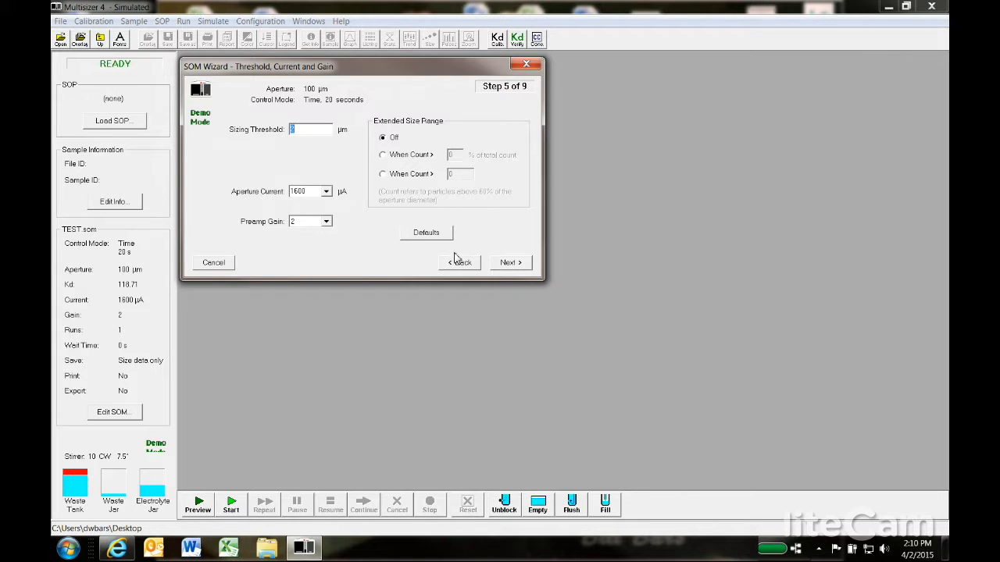
click(510, 263)
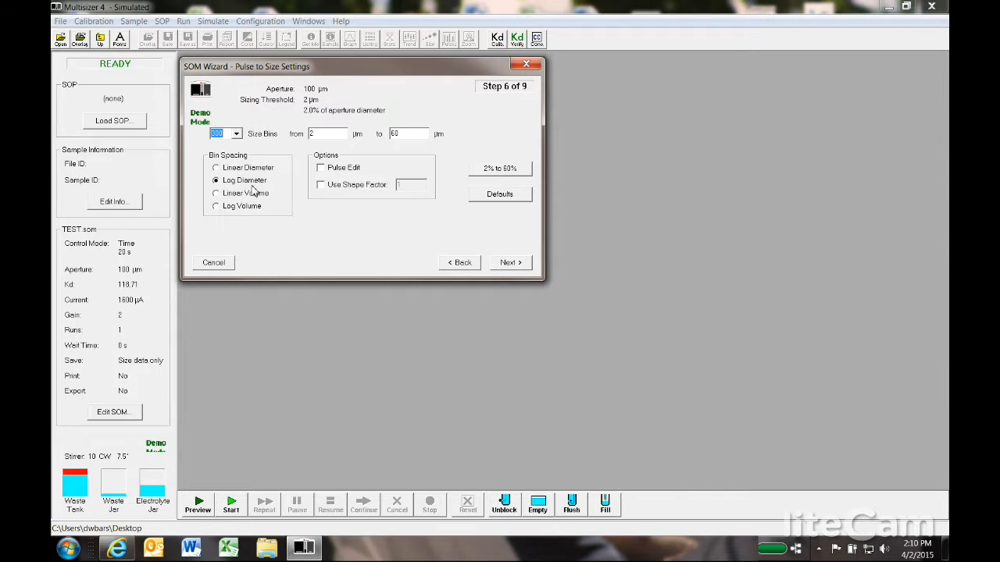
click(504, 265)
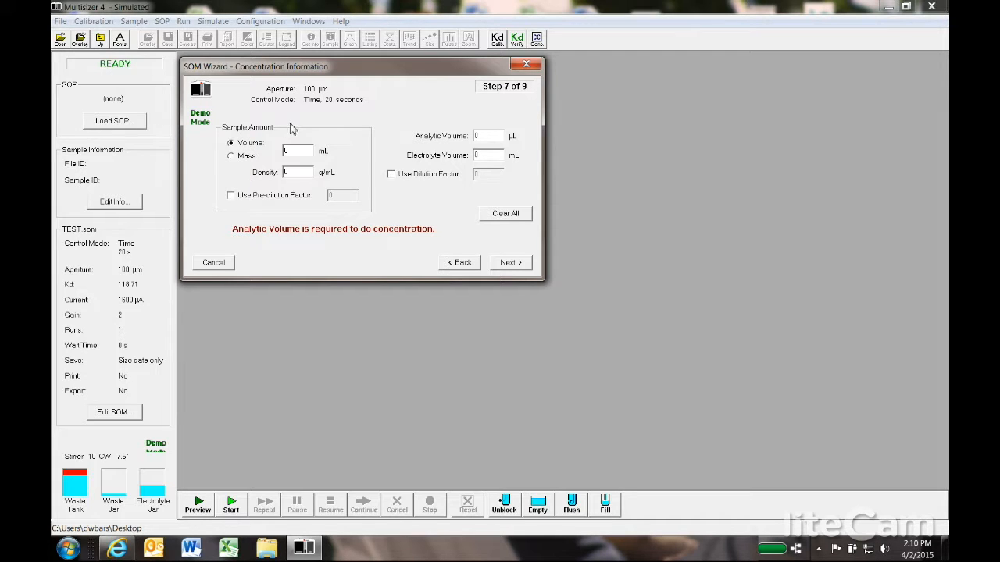
click(512, 263)
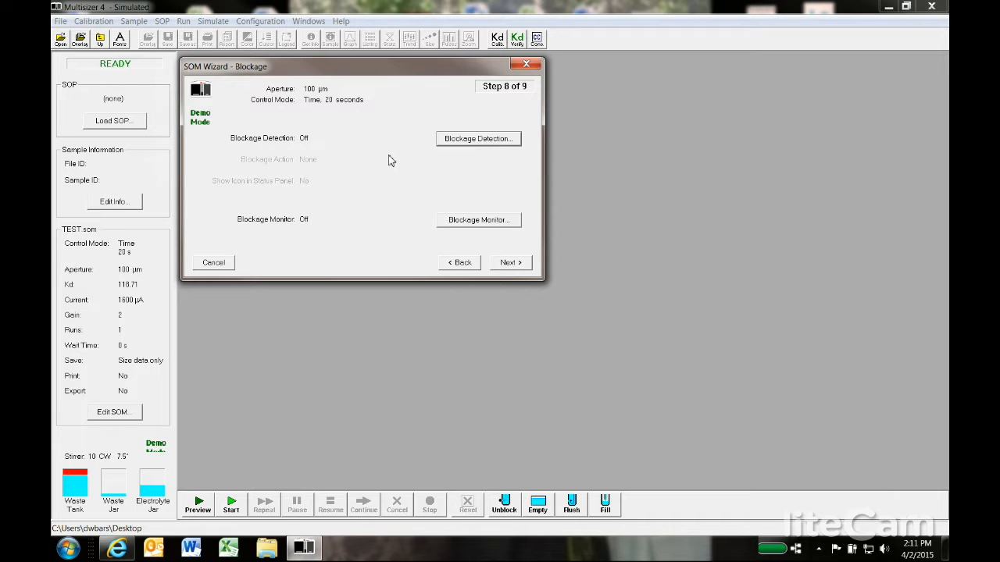
click(520, 266)
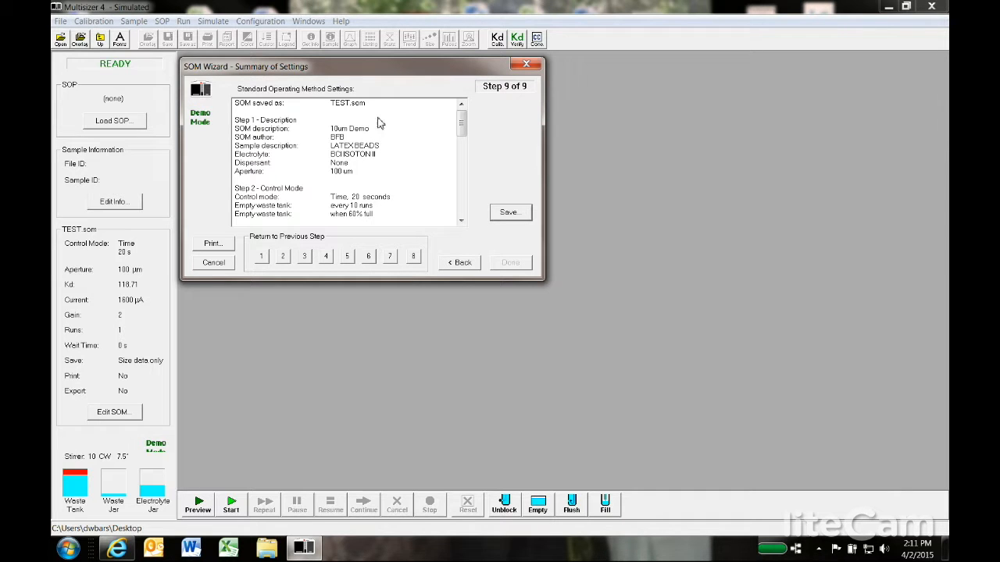
Step: Review the SOM settings summary, save the method as "10um Demo" in the SOP folder, and finish the wizard
drag(462, 123, 467, 212)
click(509, 213)
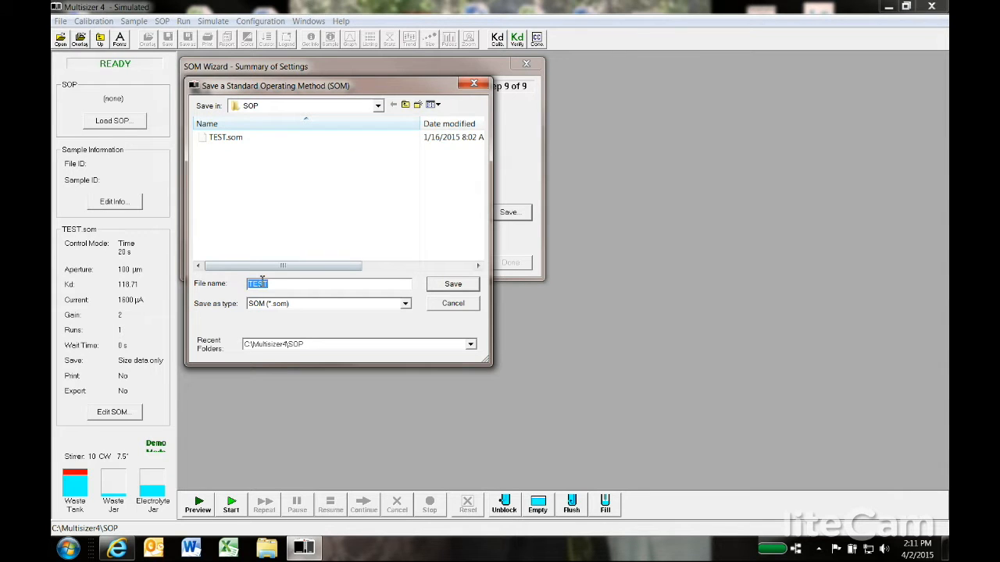
text(10um Demo)
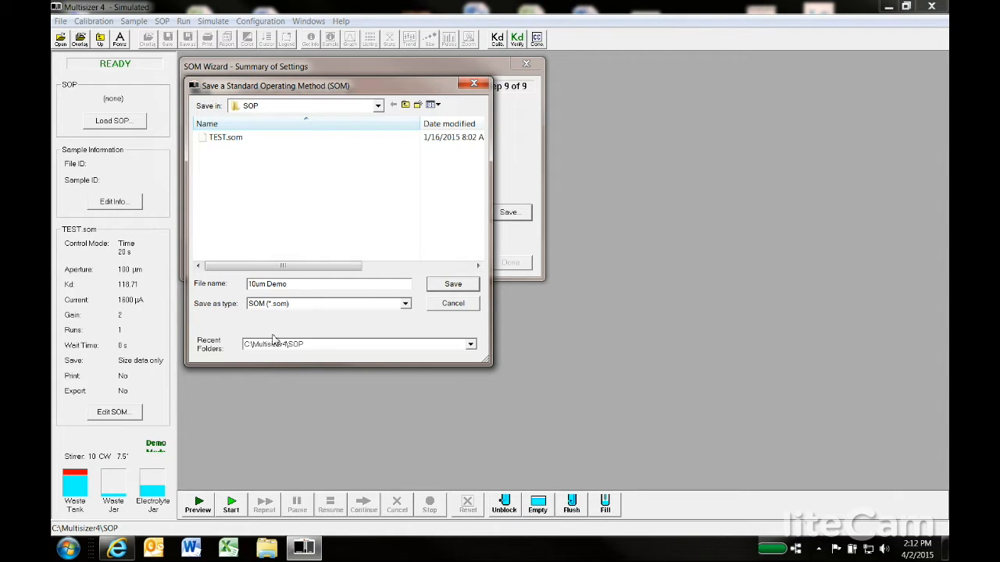
click(439, 287)
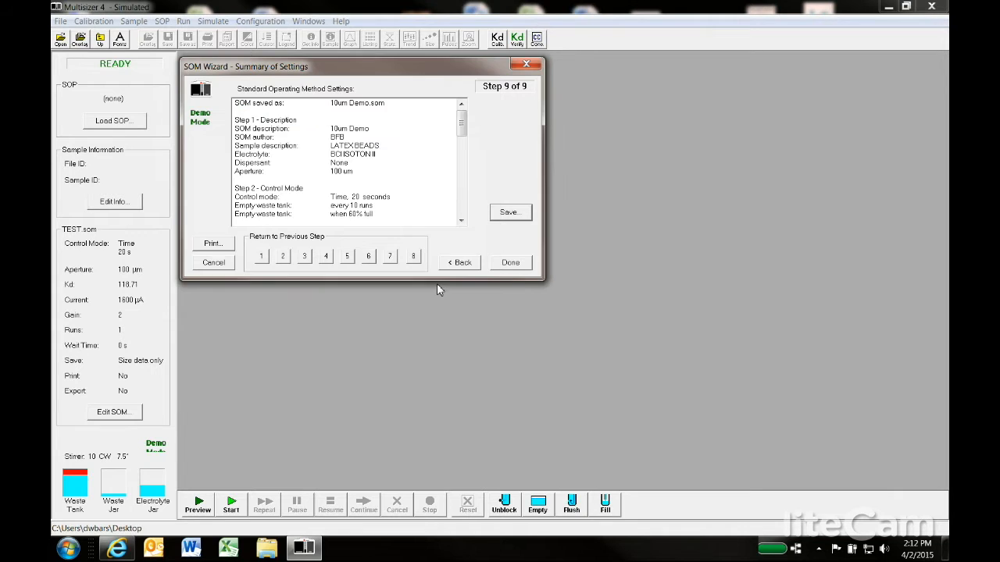
click(512, 263)
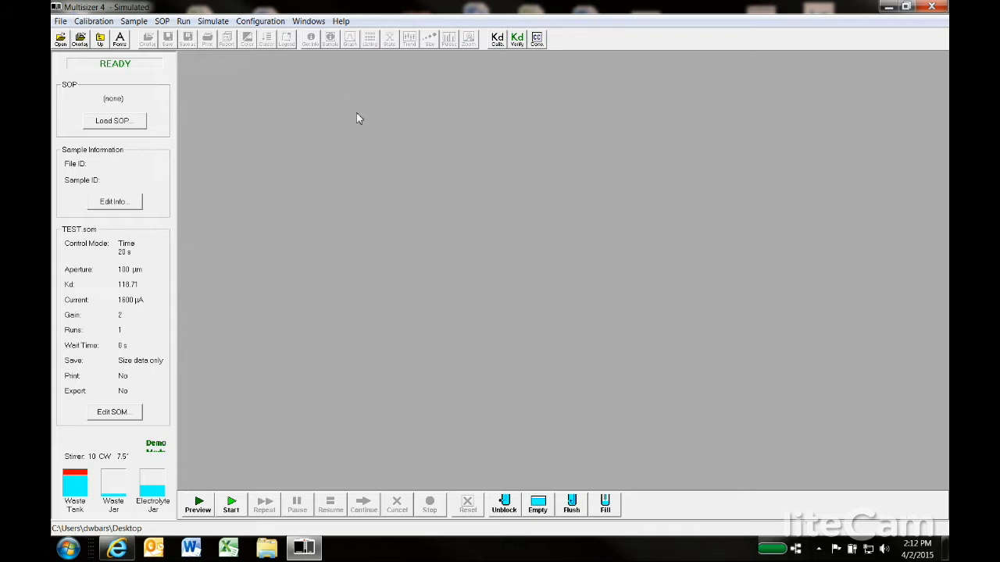
Step: Examine the printed report and statistics options in the current preferences, leaving without saving any changes
click(161, 22)
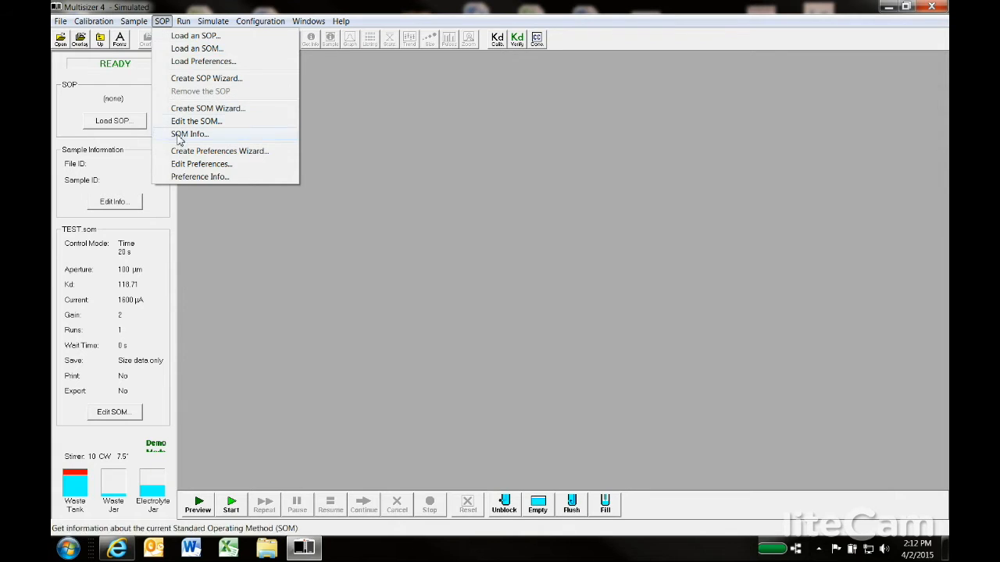
click(189, 166)
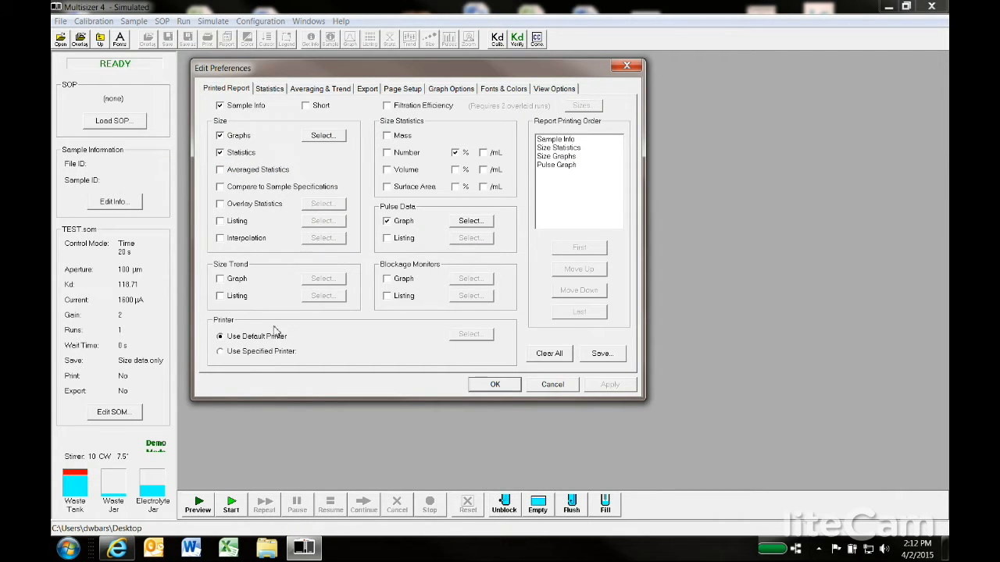
click(278, 92)
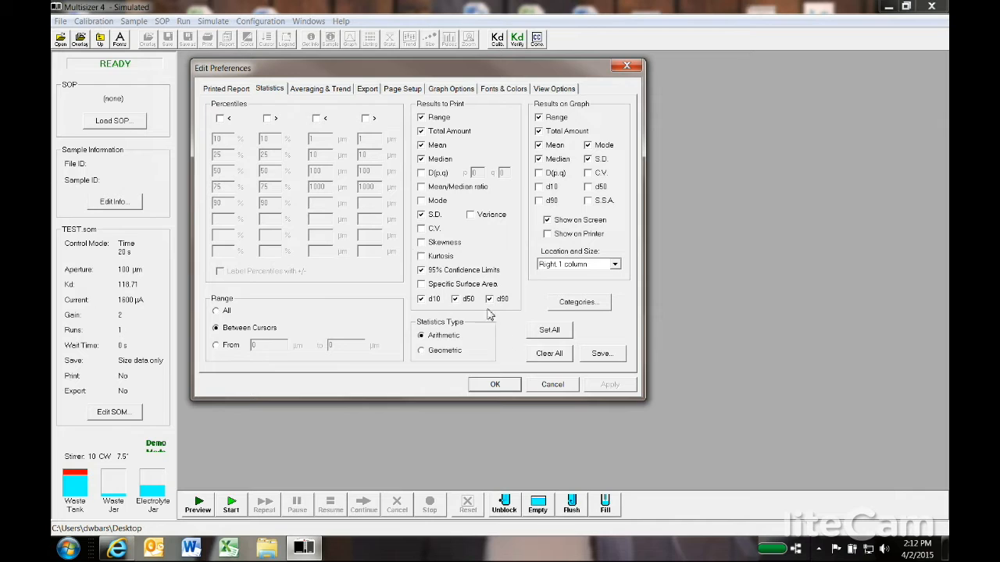
click(547, 386)
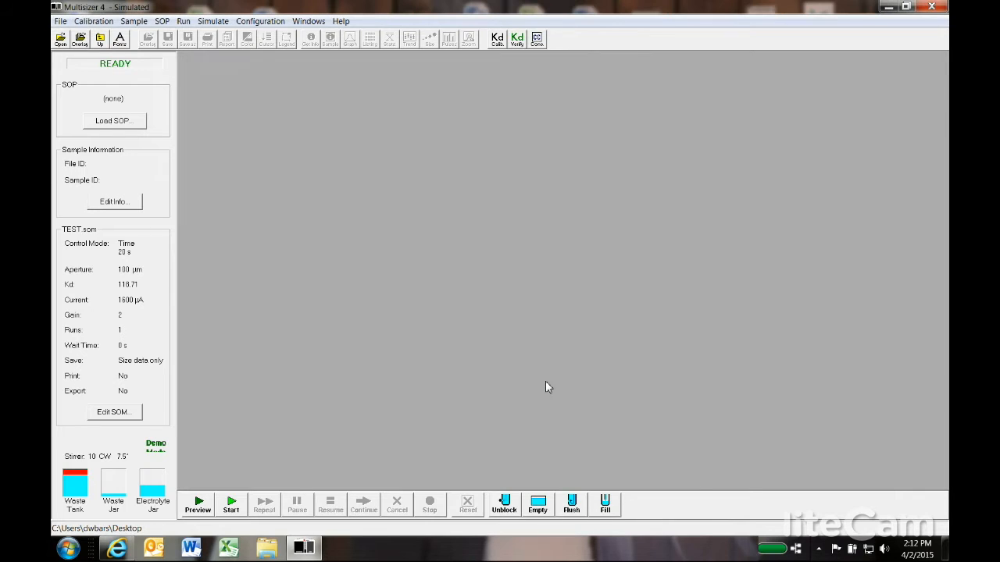
Step: Start a new SOP in the creation wizard with the description "10um Demo" and the author's initials
click(161, 22)
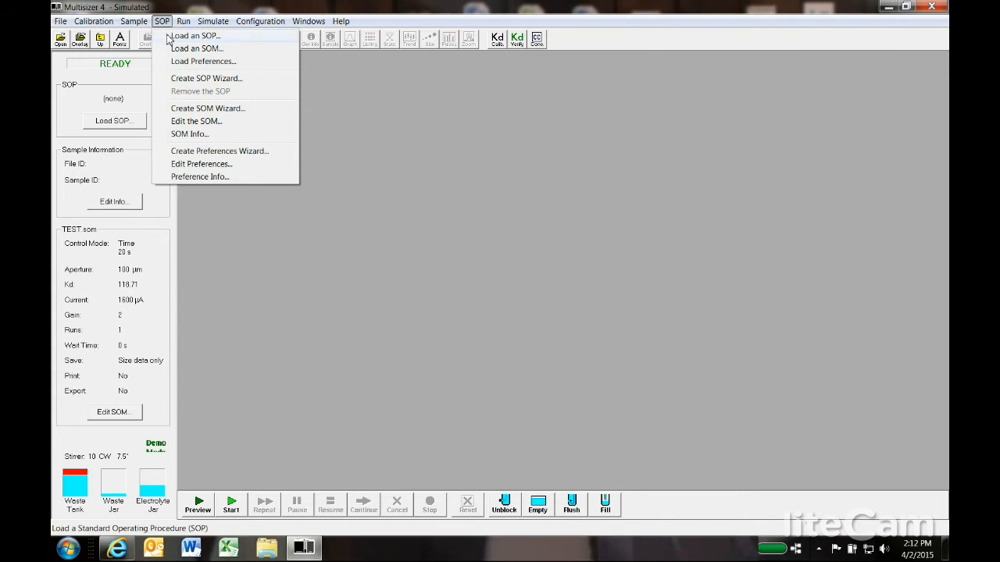
click(196, 81)
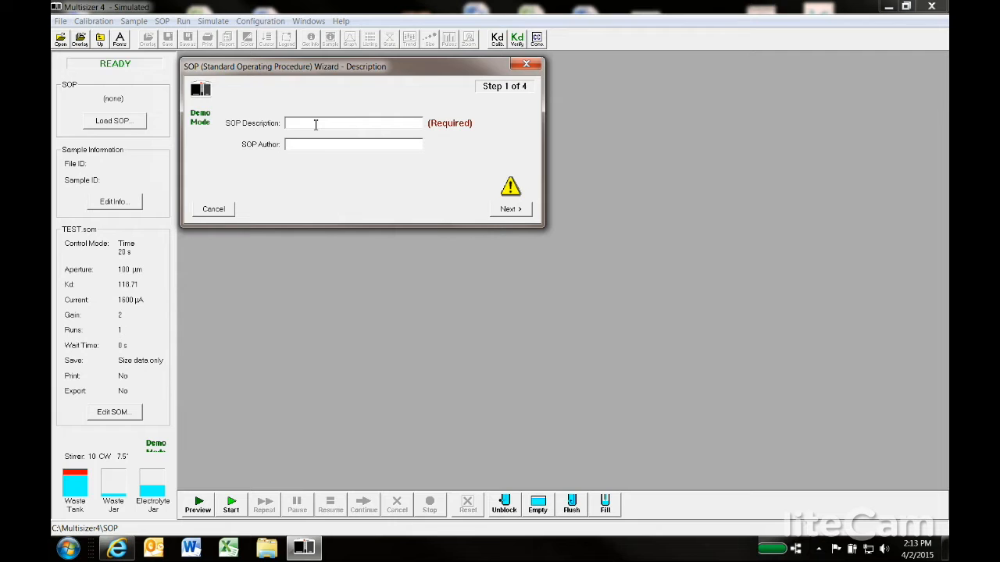
text(10)
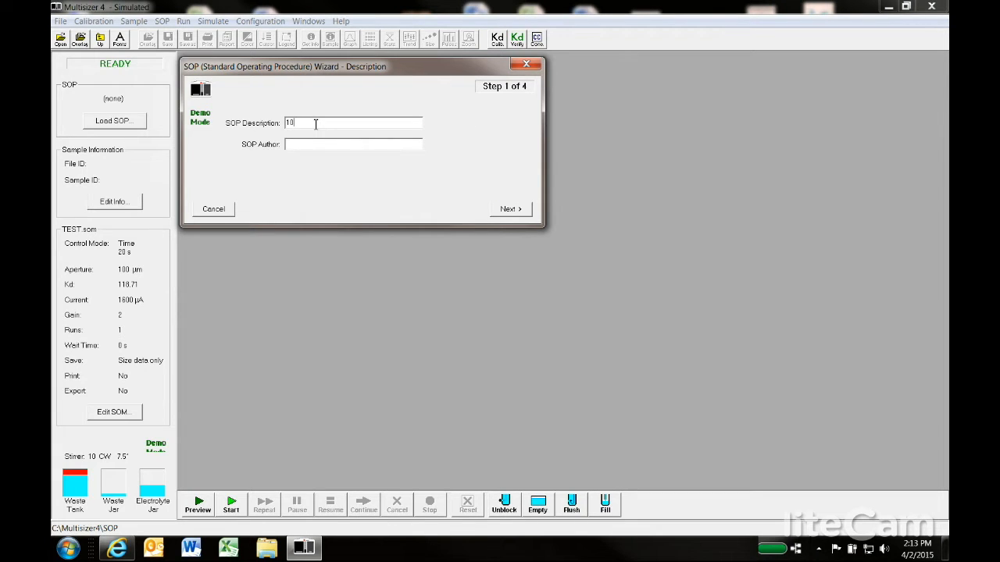
text(um)
text( Demo)
text(BFB)
click(510, 209)
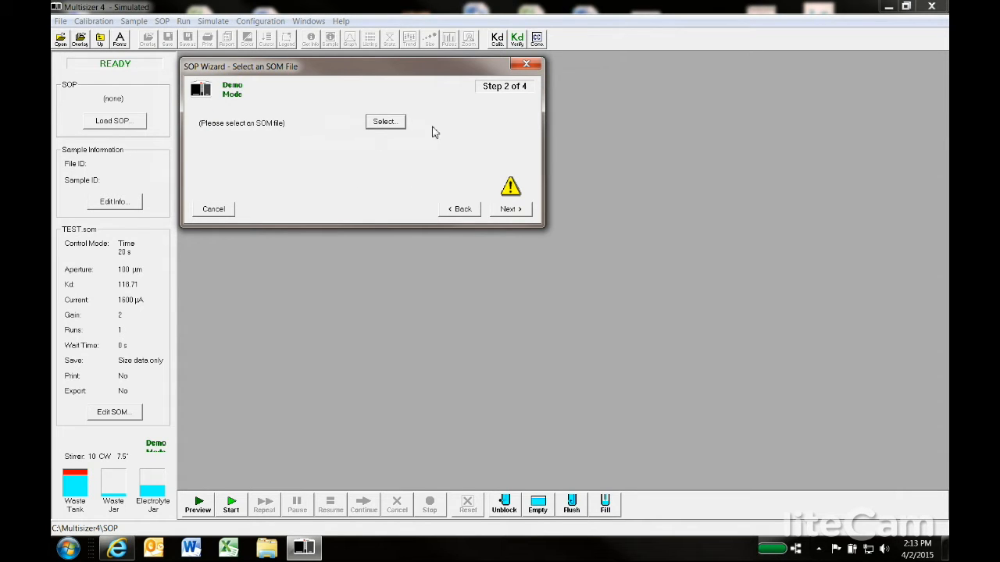
Step: Assign the 10um Demo.som method file to the new SOP
click(386, 122)
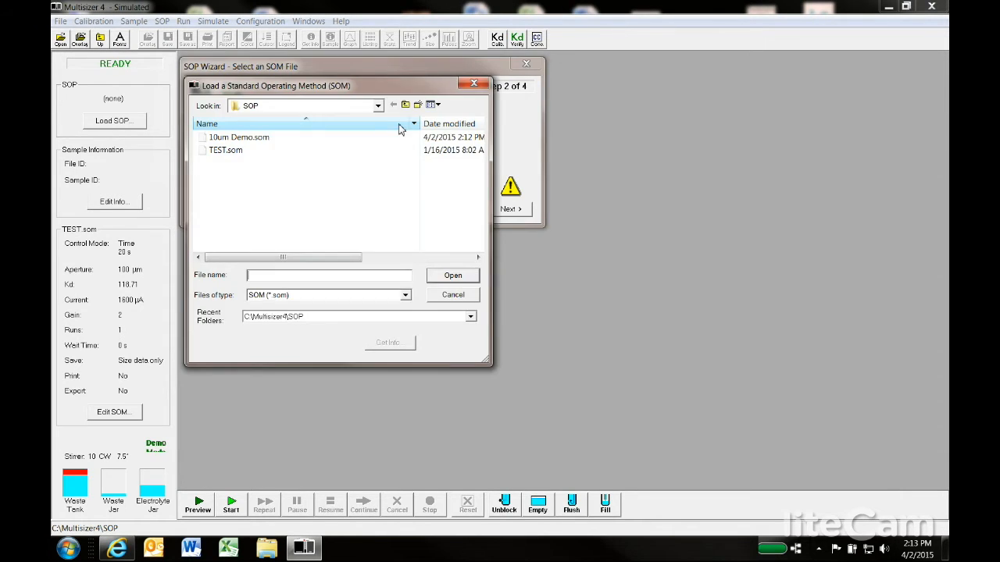
click(247, 139)
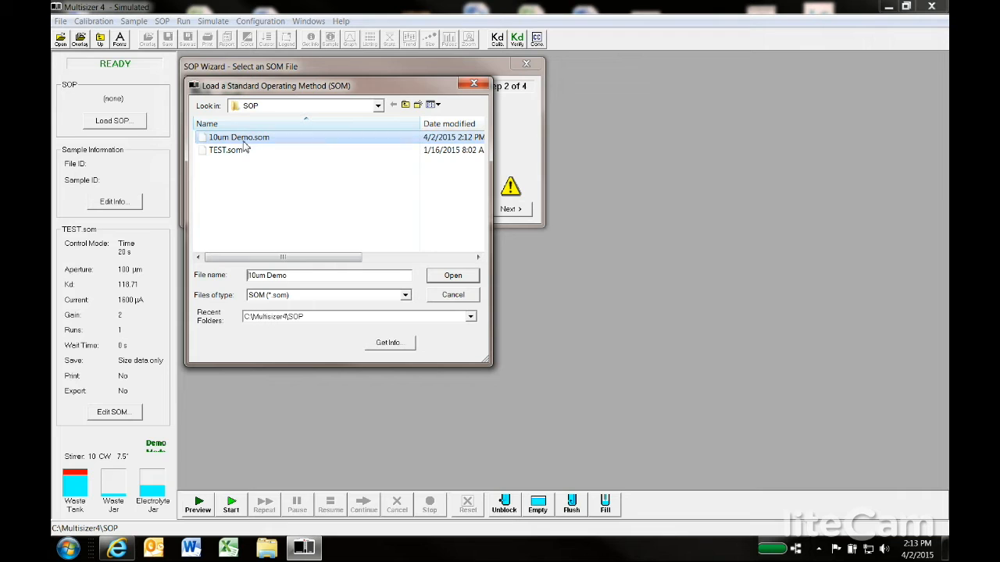
click(449, 280)
click(508, 210)
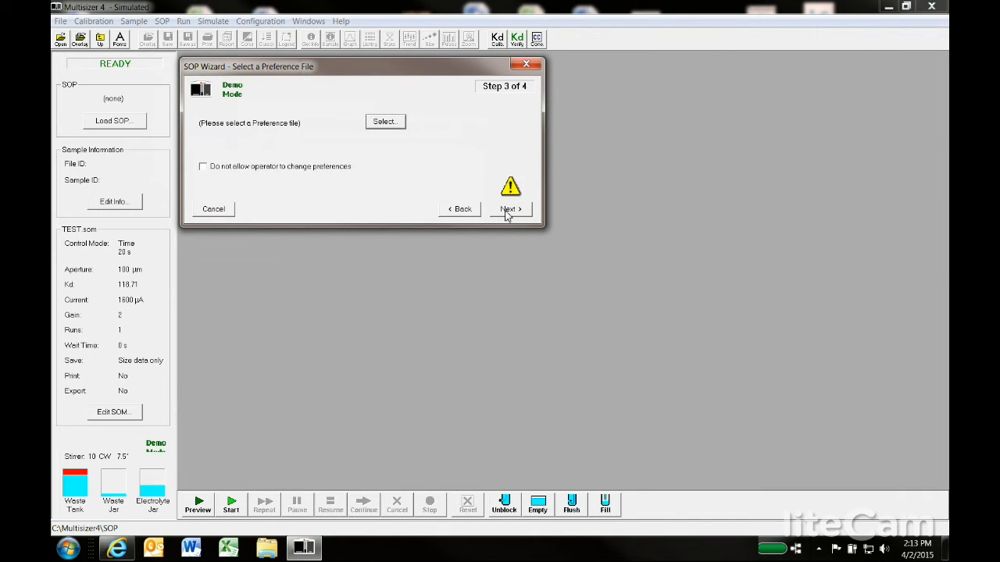
Step: Assign the "default preferences.prf" preference file to the SOP and continue to its summary
click(388, 127)
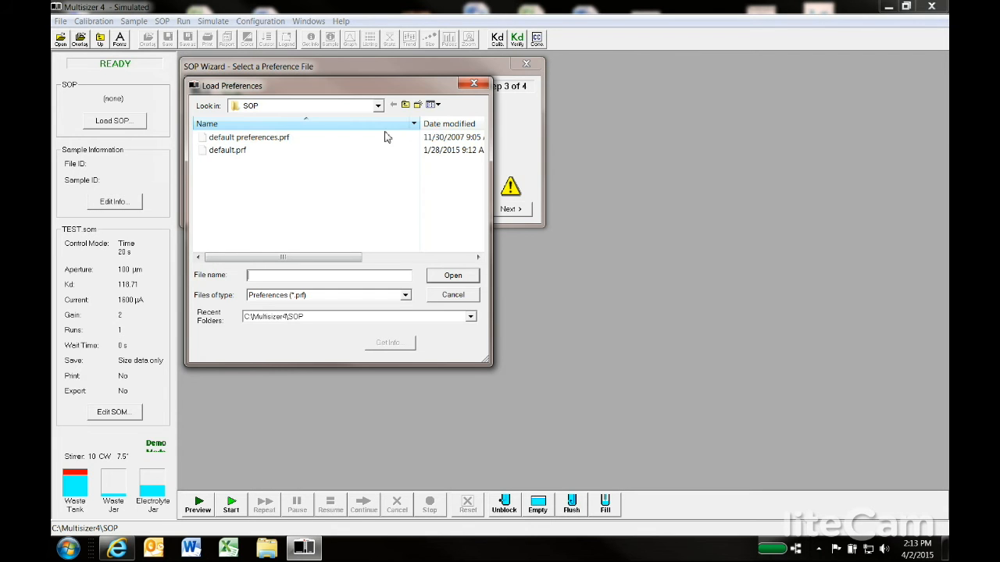
click(275, 139)
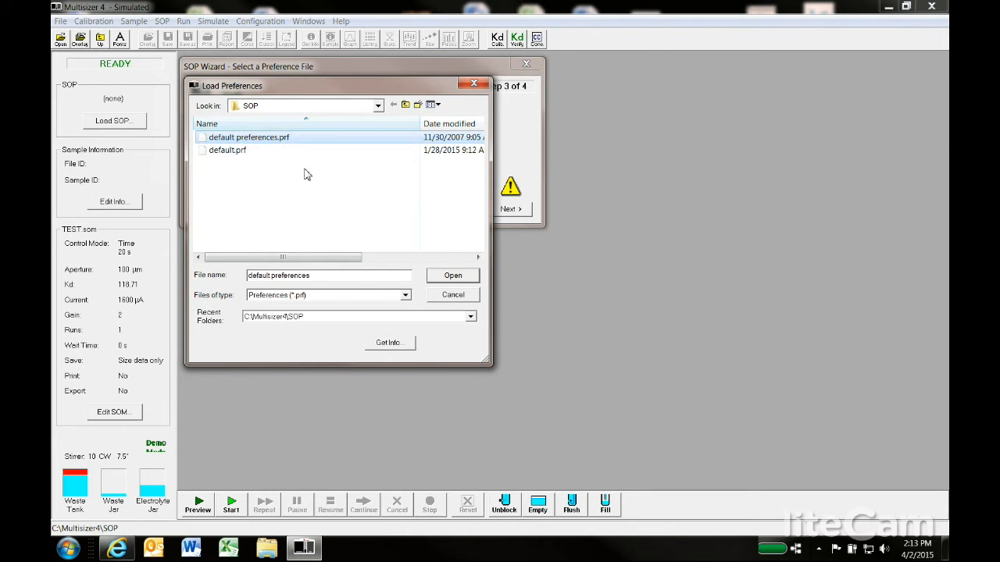
click(452, 277)
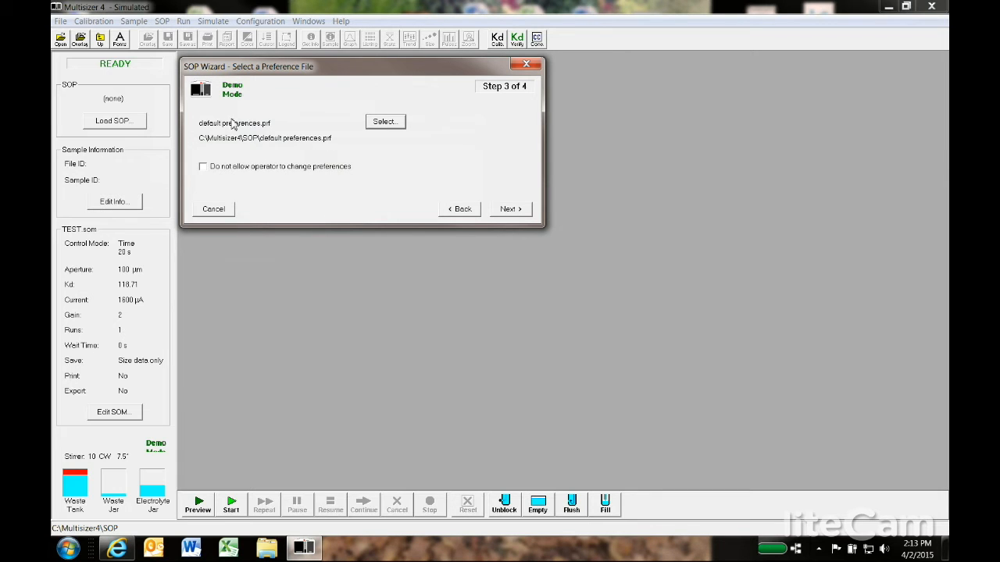
click(509, 209)
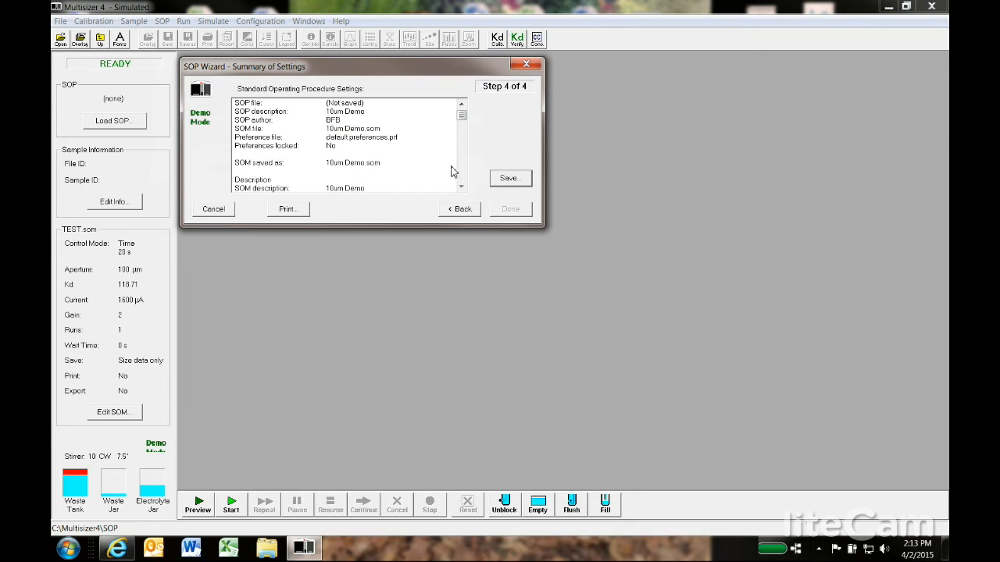
Step: Save the SOP as "10um Demo" in the SOP folder and finish the wizard
click(523, 179)
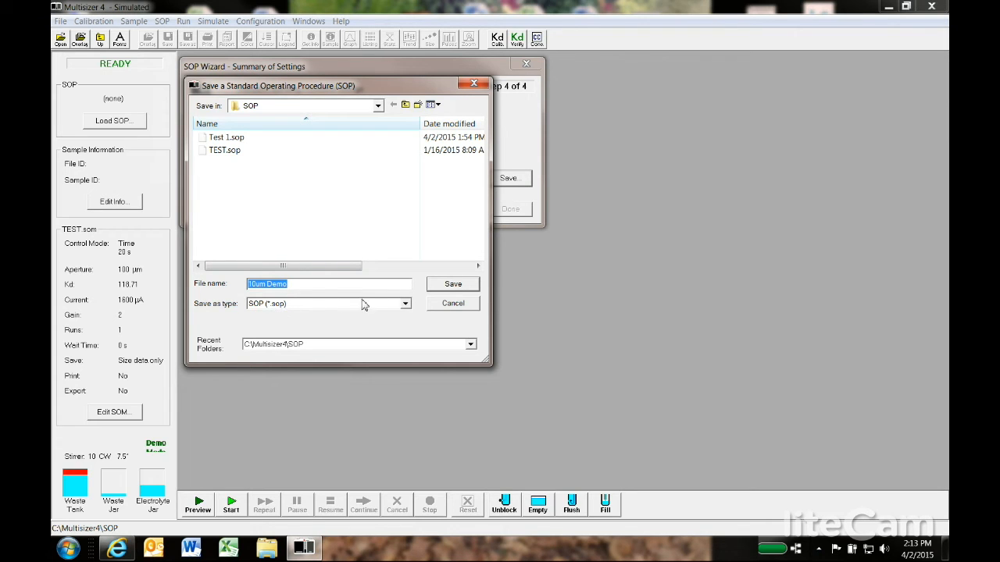
click(461, 288)
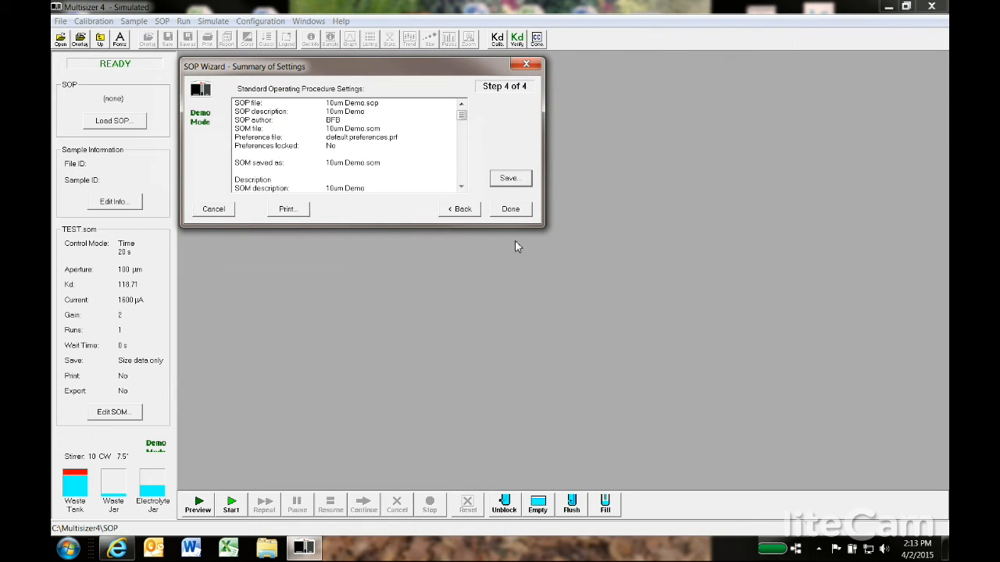
click(513, 210)
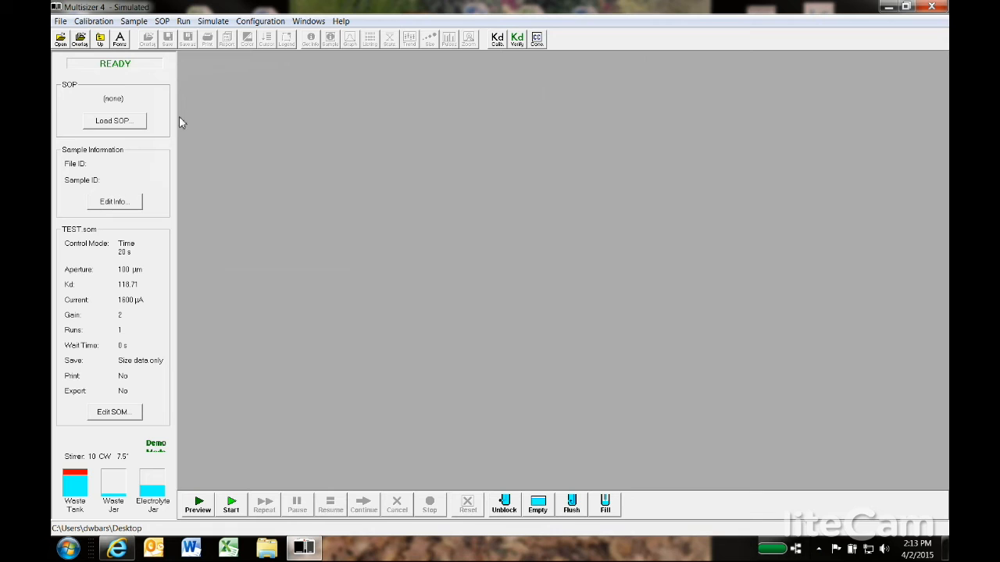
Step: Load the 10um Demo.sop standard operating procedure as the active SOP
click(139, 123)
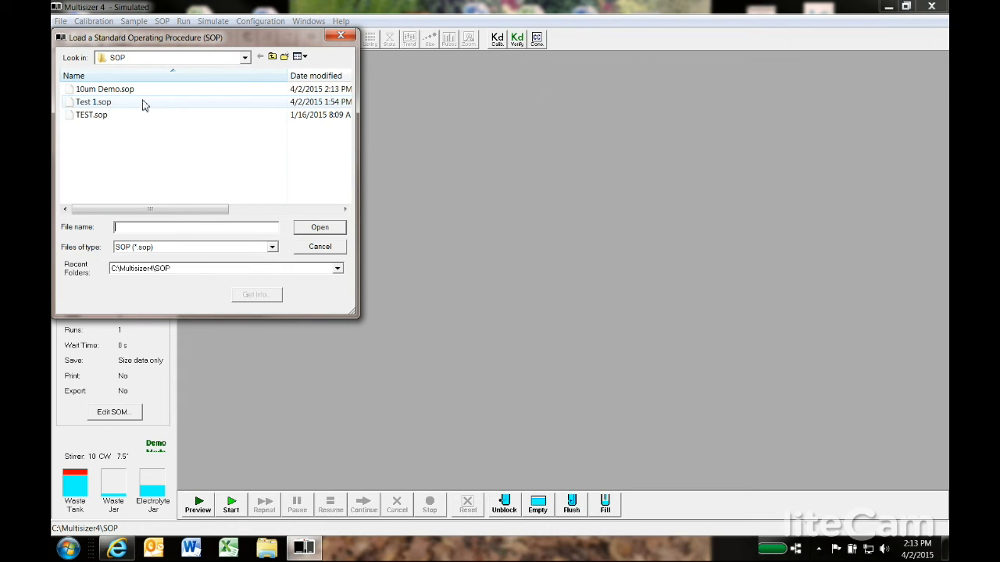
click(118, 93)
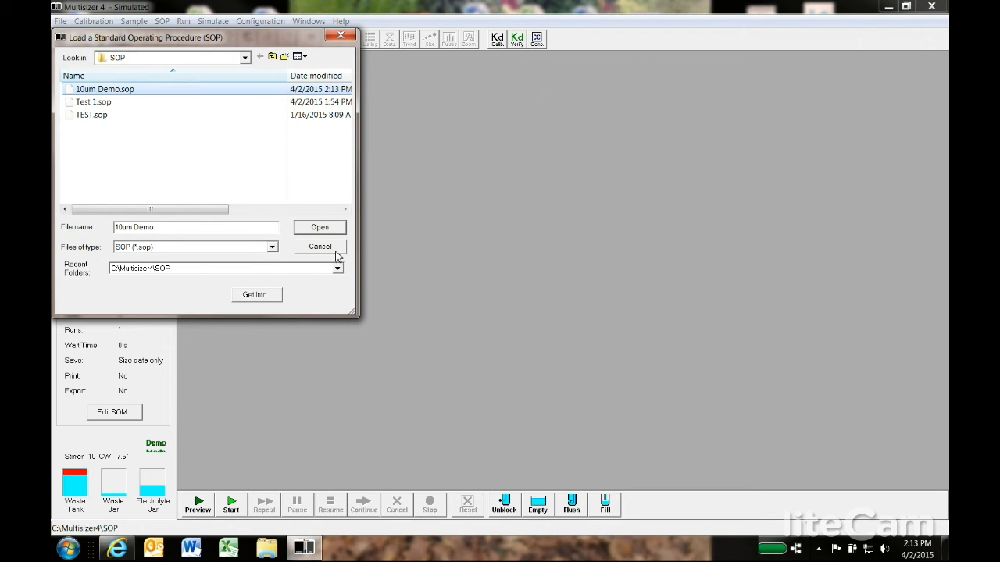
click(336, 228)
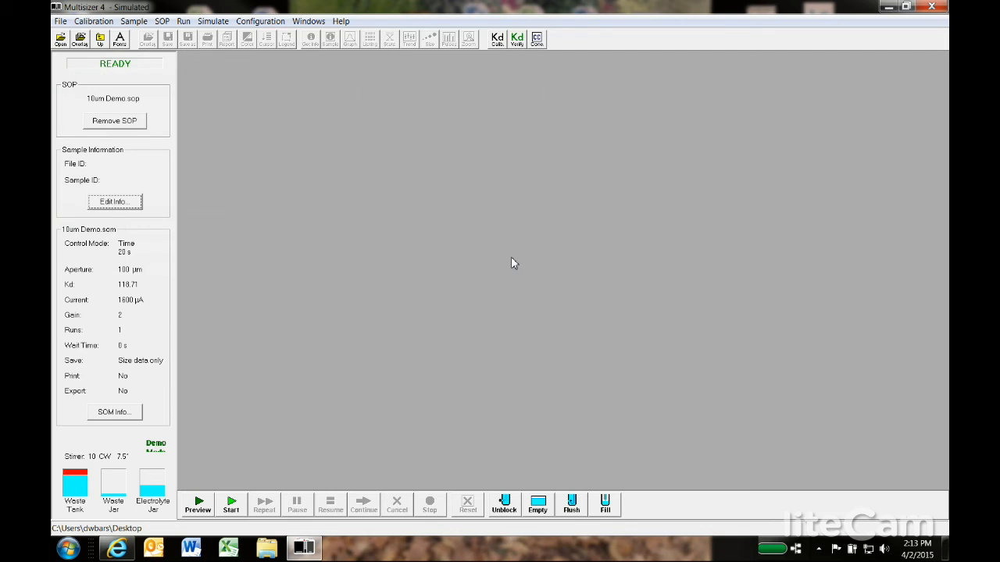